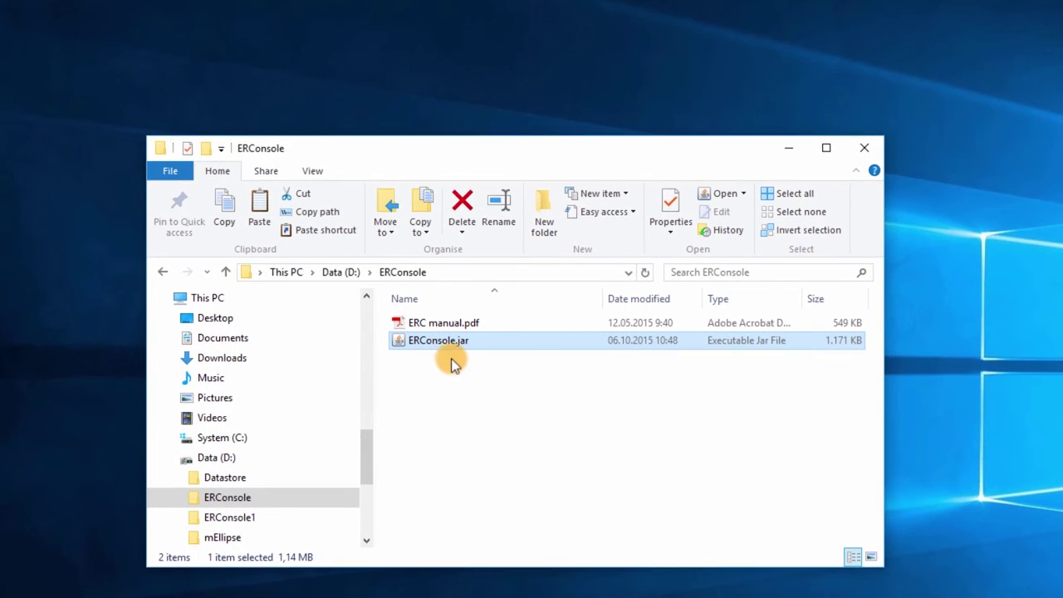
Launch ERConsole.jar and minimize the Explorer window behind the console
{"action": "double_click", "coordinate": [443, 344]}
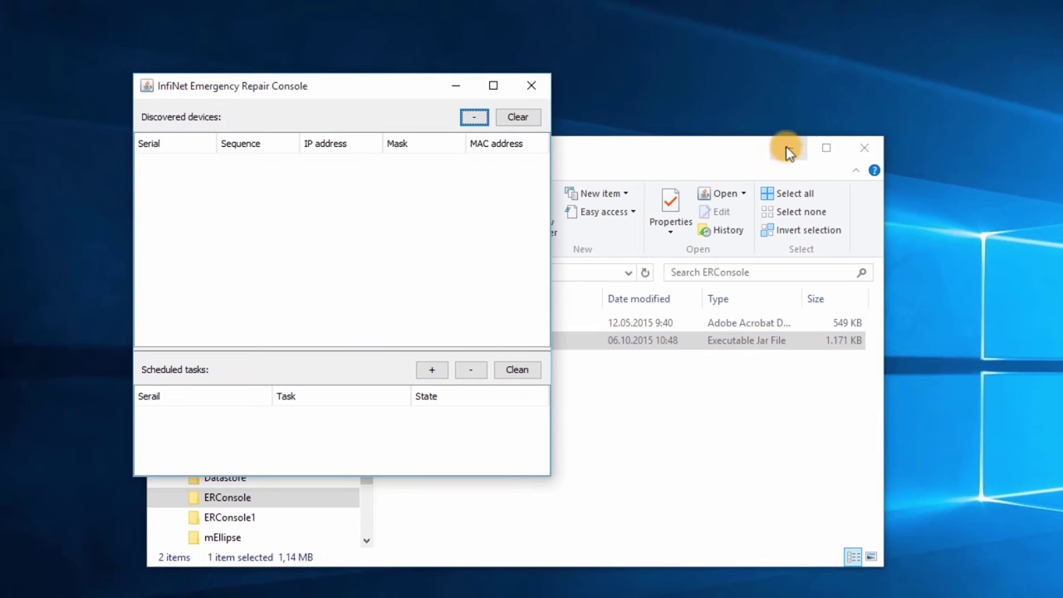
{"action": "left_click", "coordinate": [786, 147]}
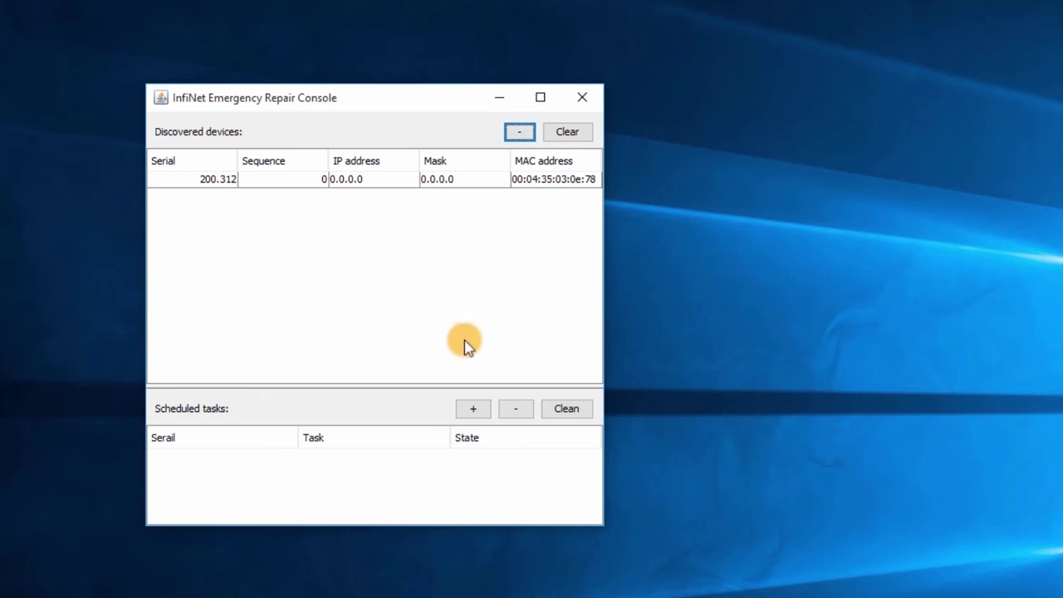
Schedule an Up interface task for serial 200312 with IP 10.10.50.10 and mask 255.255.255.0
{"action": "left_click", "coordinate": [473, 408]}
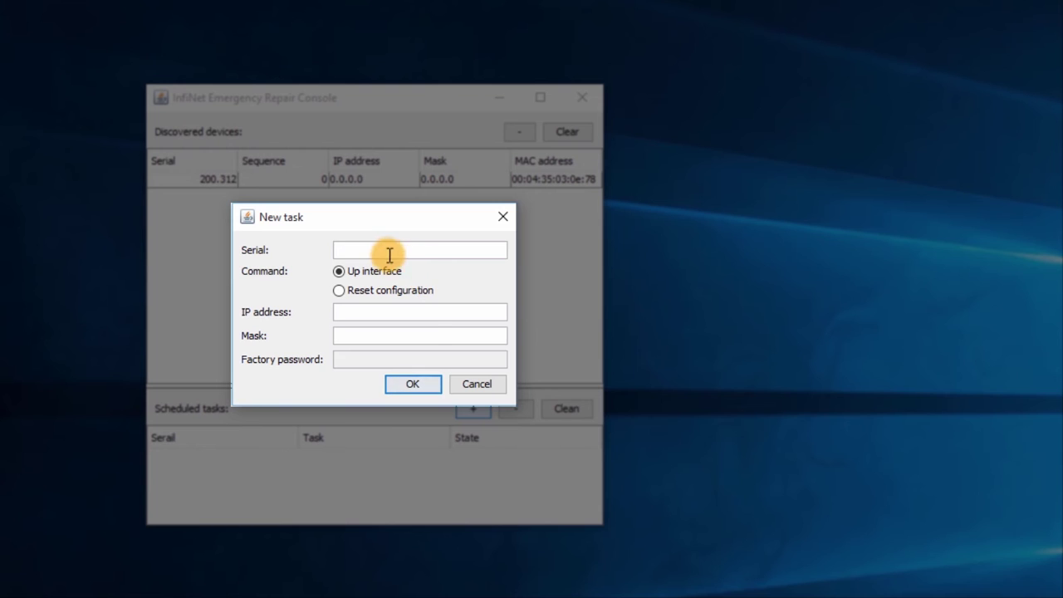
{"action": "type", "text": "200312"}
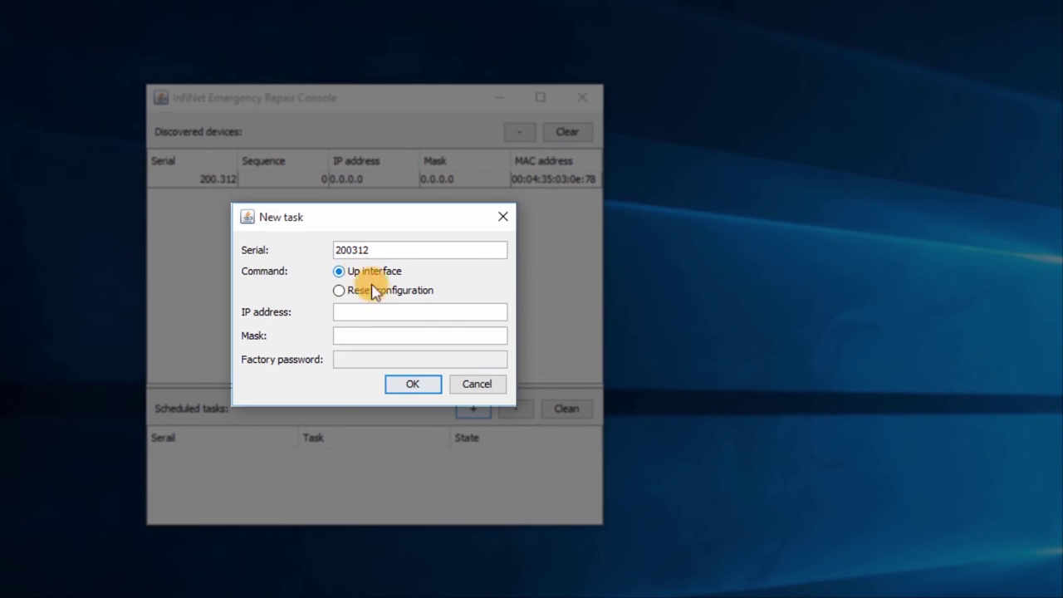
{"action": "left_click", "coordinate": [387, 314]}
{"action": "type", "text": "10.10.50.10"}
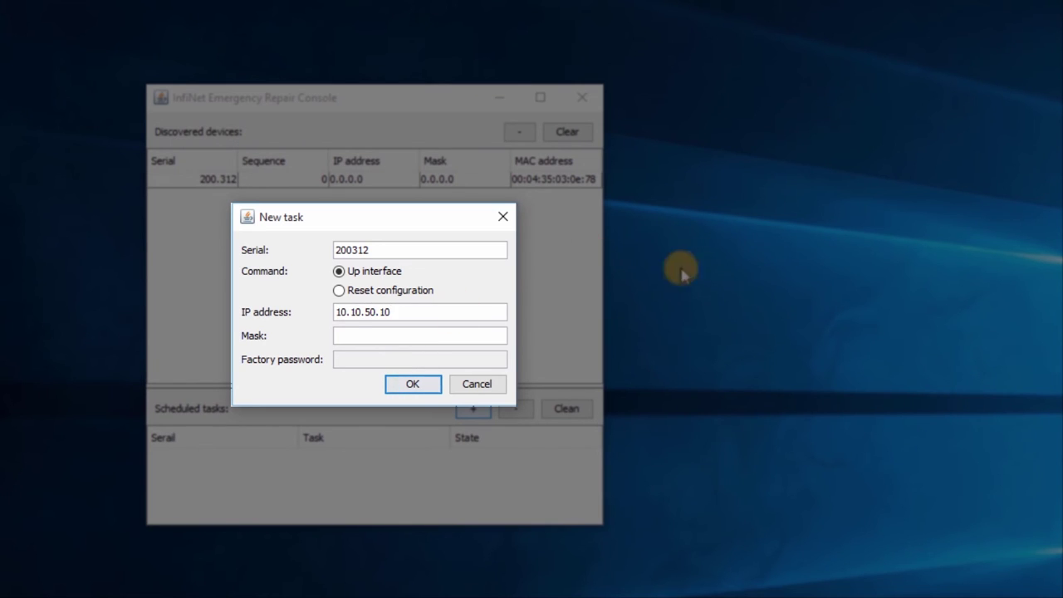
{"action": "left_click", "coordinate": [440, 342]}
{"action": "type", "text": "255.255.255.0"}
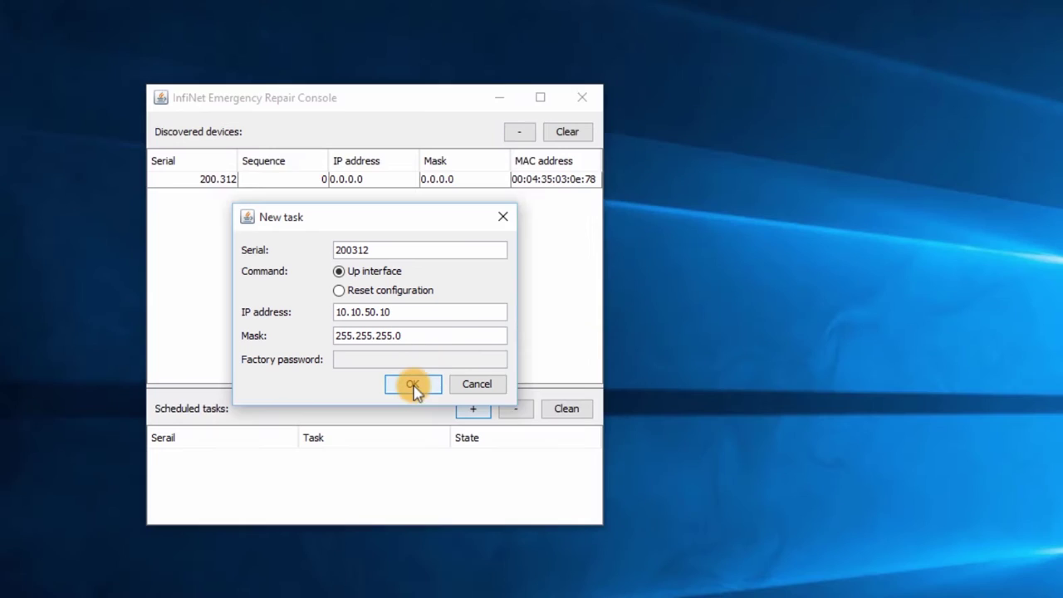
{"action": "left_click", "coordinate": [414, 385]}
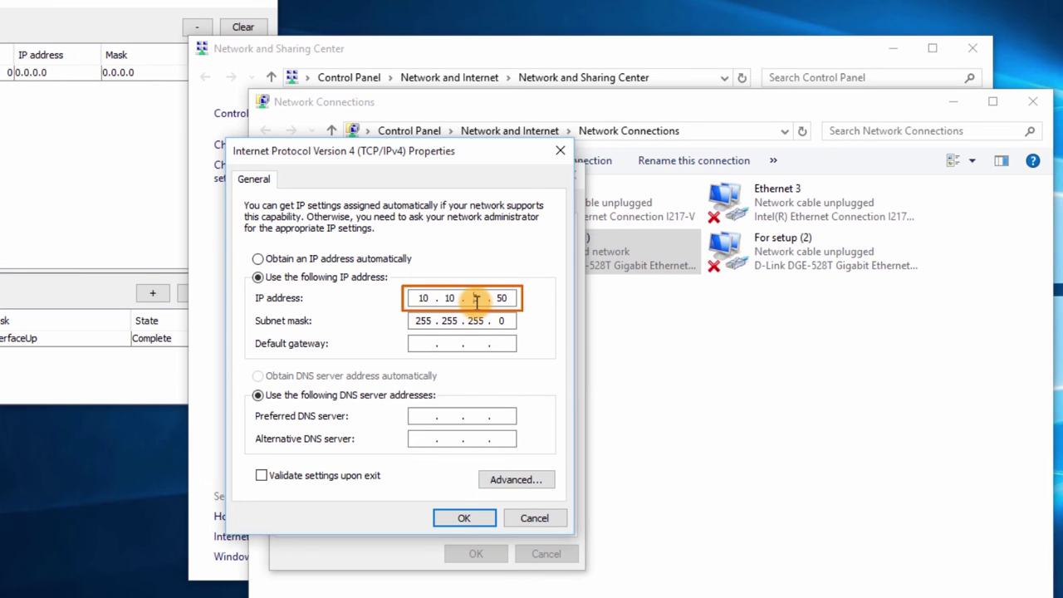
Confirm the adapter's static IPv4 address ending .50 with mask 255.255.255.0 and close its properties
{"action": "left_click", "coordinate": [464, 517]}
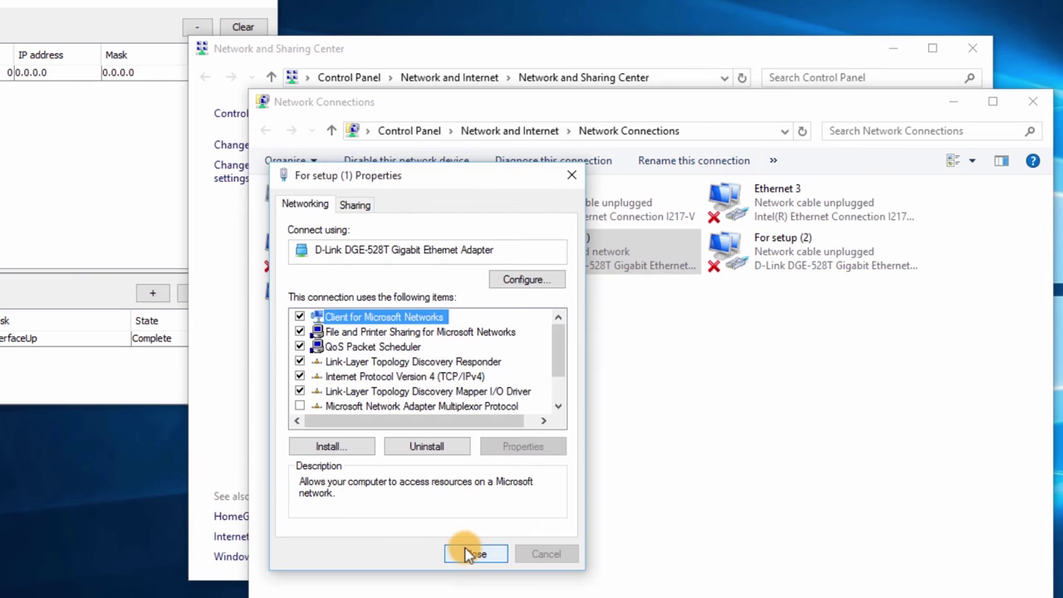
{"action": "left_click", "coordinate": [471, 554]}
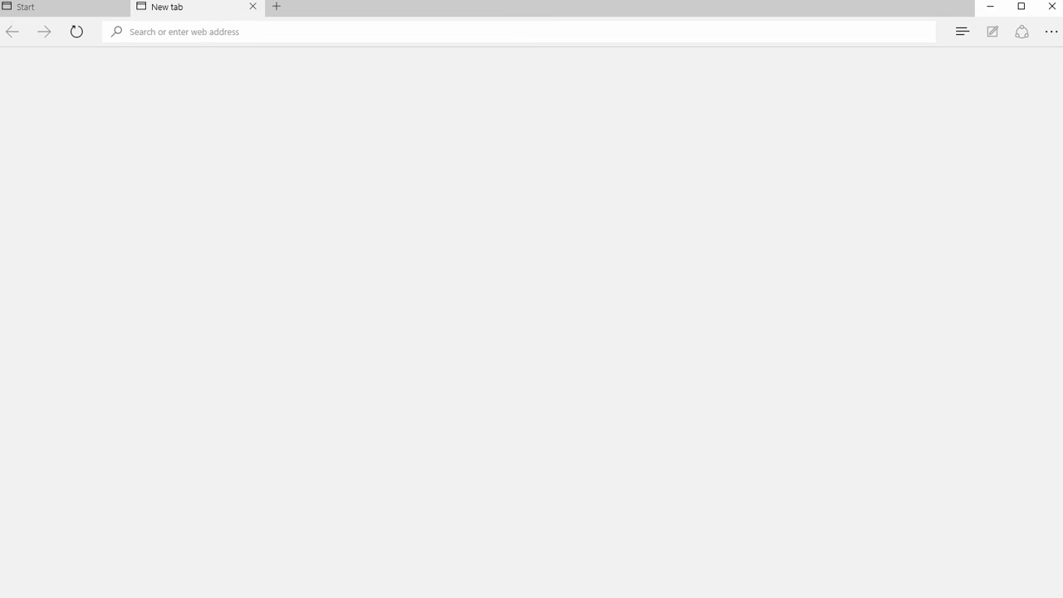
Browse to 10.10.50.10 and log into the unit's web interface with the user name and password
{"action": "type", "text": "10.10"}
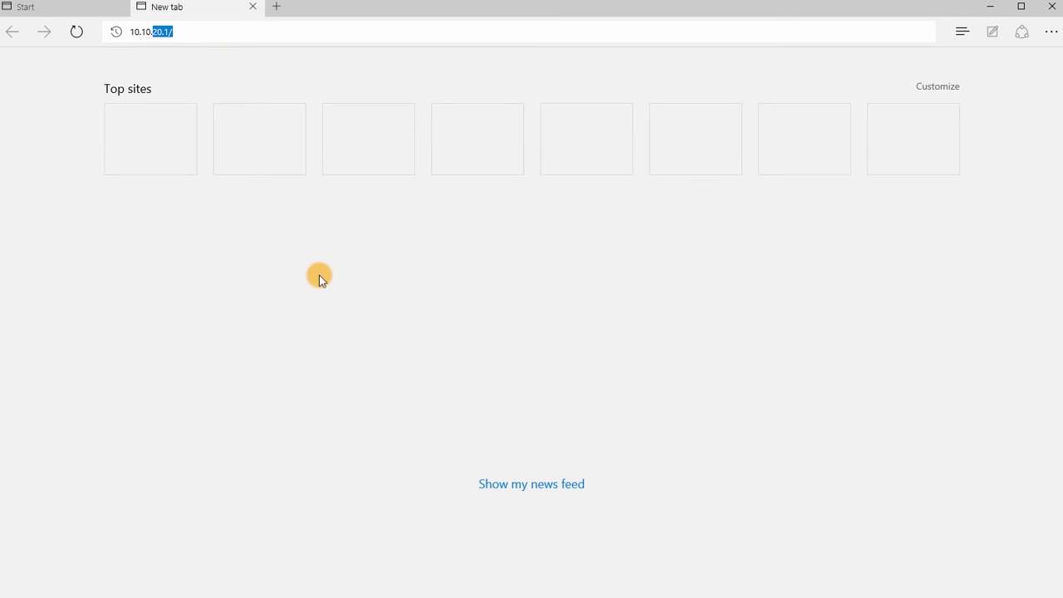
{"action": "type", "text": ".50.1"}
{"action": "key", "text": "Return"}
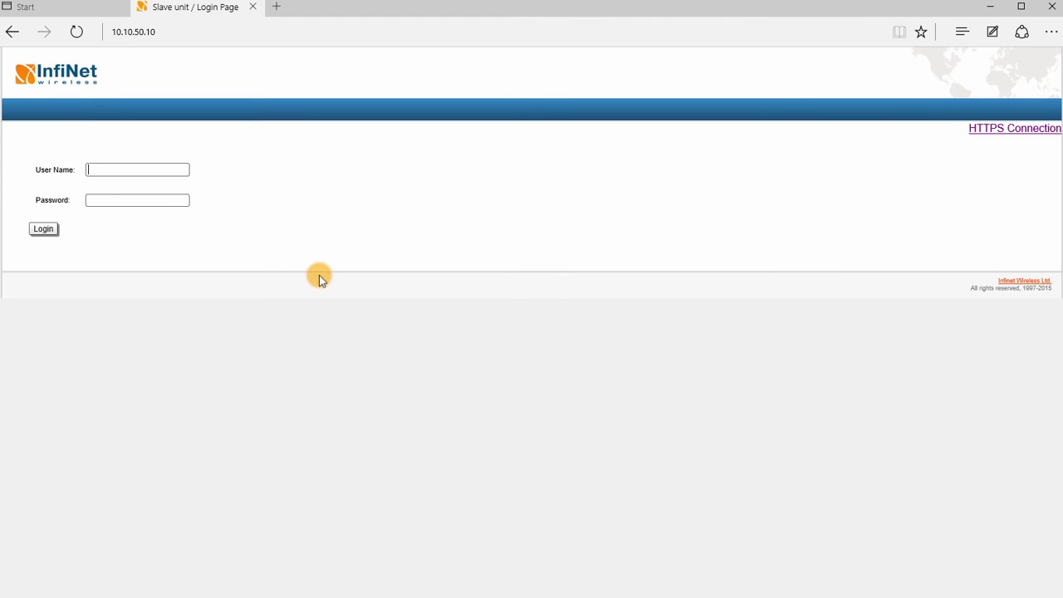
{"action": "type", "text": "a"}
{"action": "key", "text": "Tab"}
{"action": "type", "text": "a"}
{"action": "key", "text": "Return"}
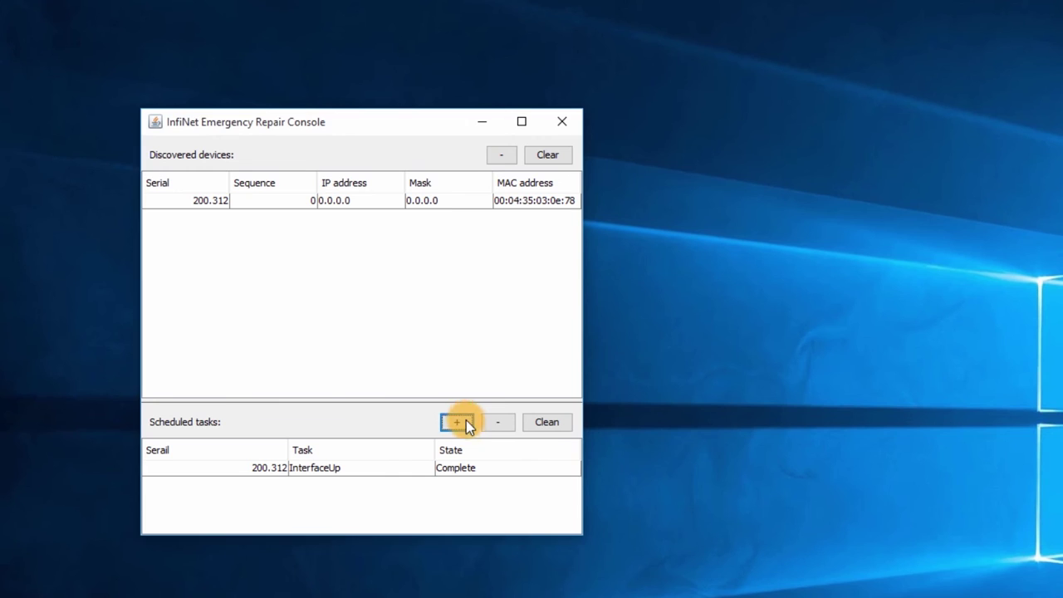
Queue a Reset configuration task for serial 200312 with the factory password copied from the e-mail
{"action": "left_click", "coordinate": [466, 421]}
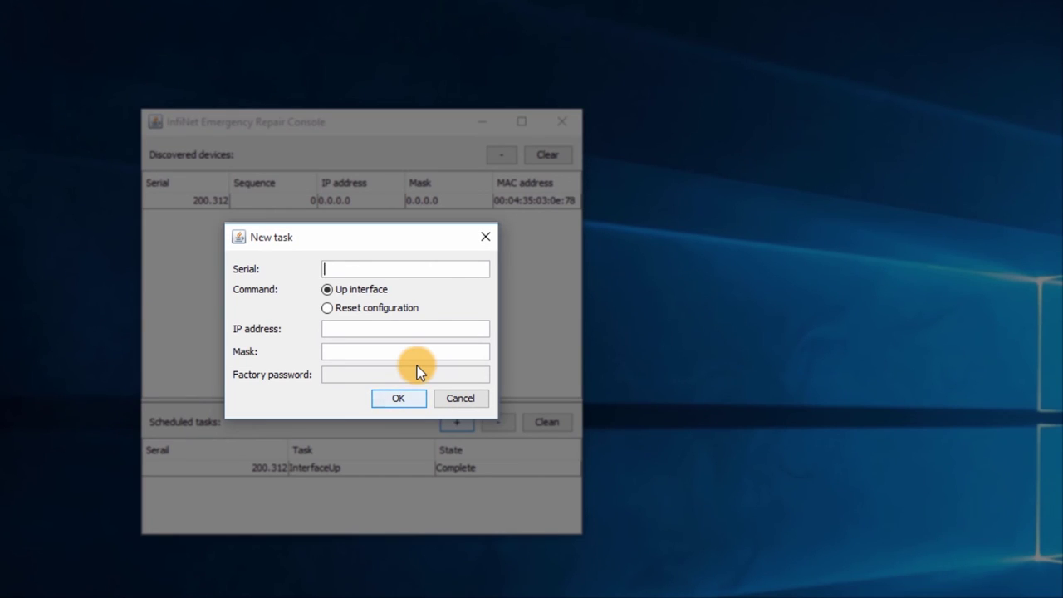
{"action": "type", "text": "200312"}
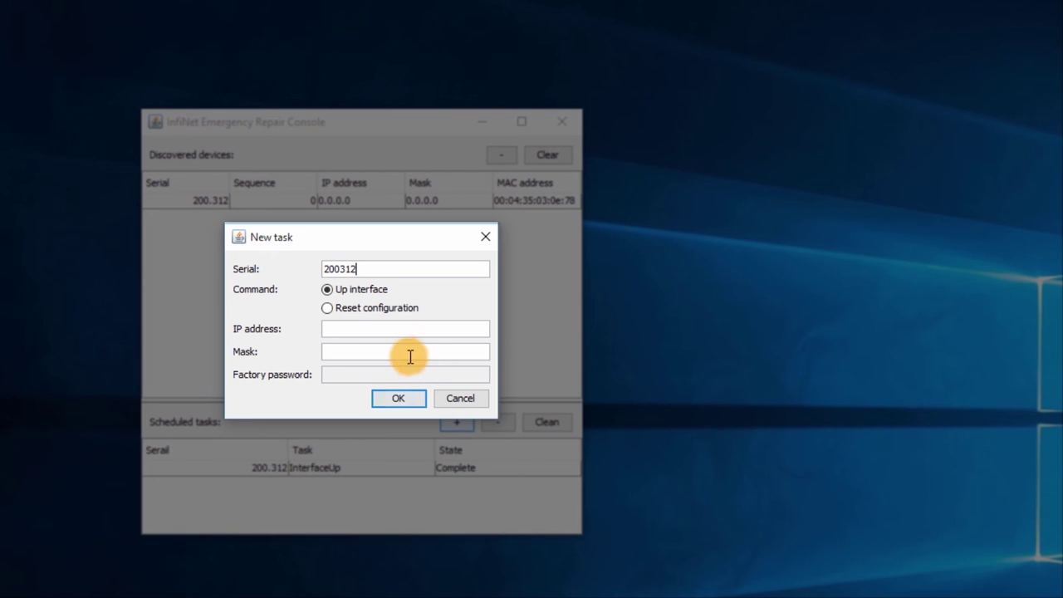
{"action": "left_click", "coordinate": [330, 308]}
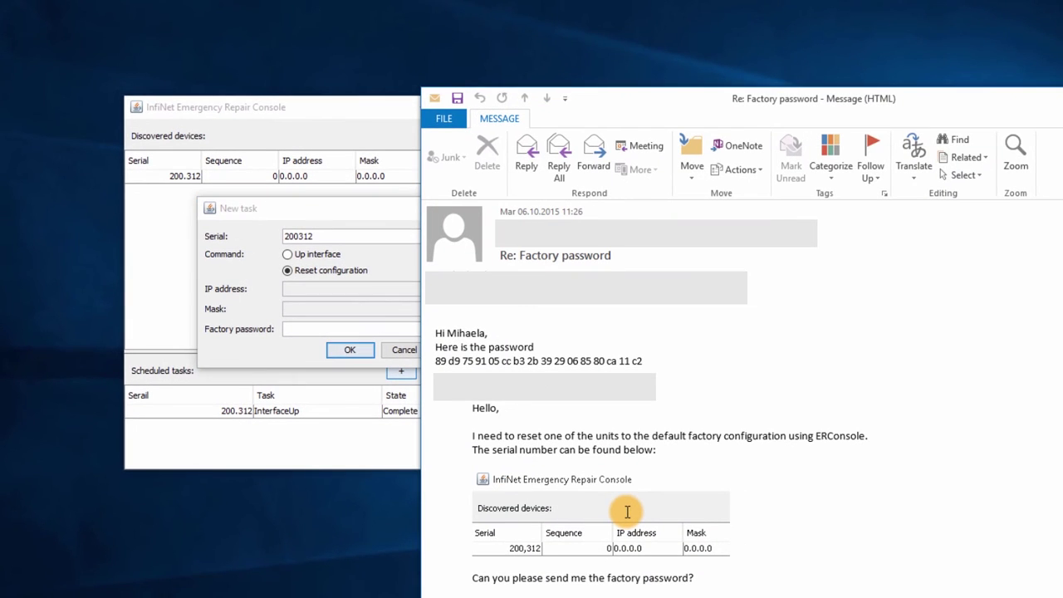
{"action": "left_click_drag", "start_coordinate": [651, 361], "coordinate": [437, 362]}
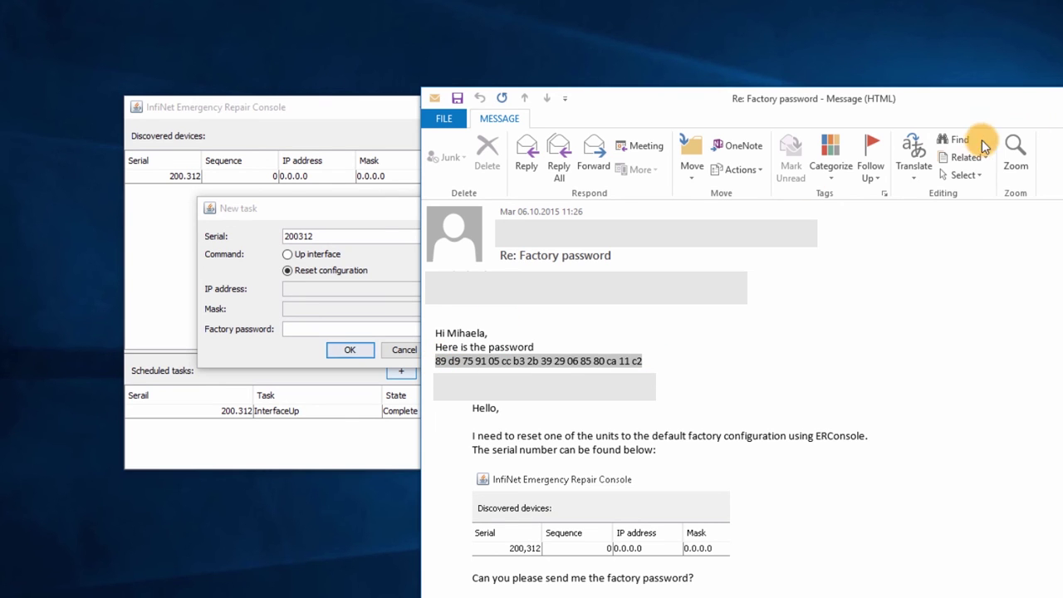
{"action": "left_click", "coordinate": [1059, 98]}
{"action": "key", "text": "ctrl+v"}
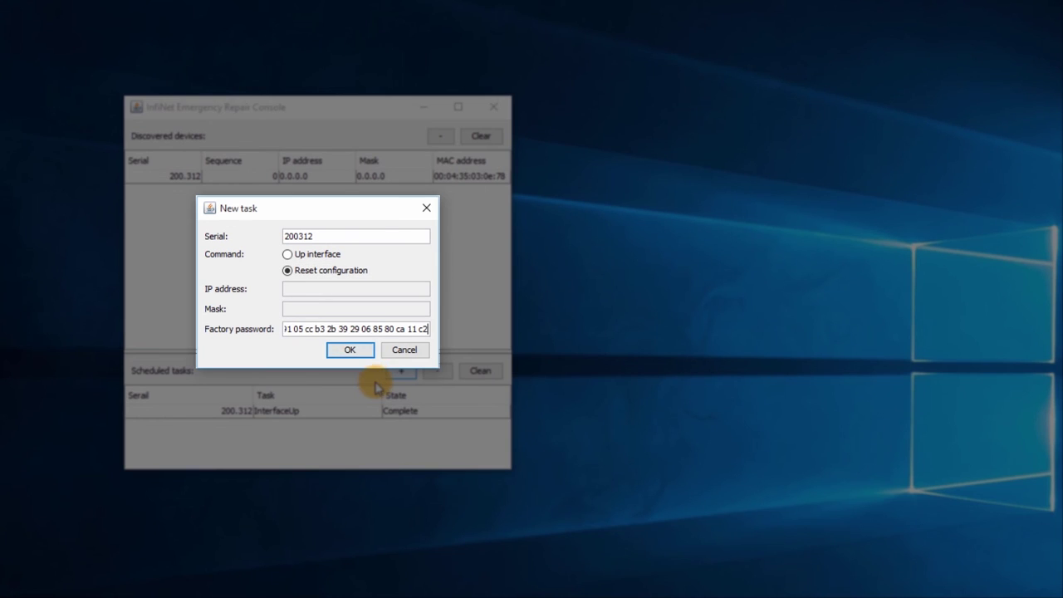
{"action": "left_click", "coordinate": [350, 349]}
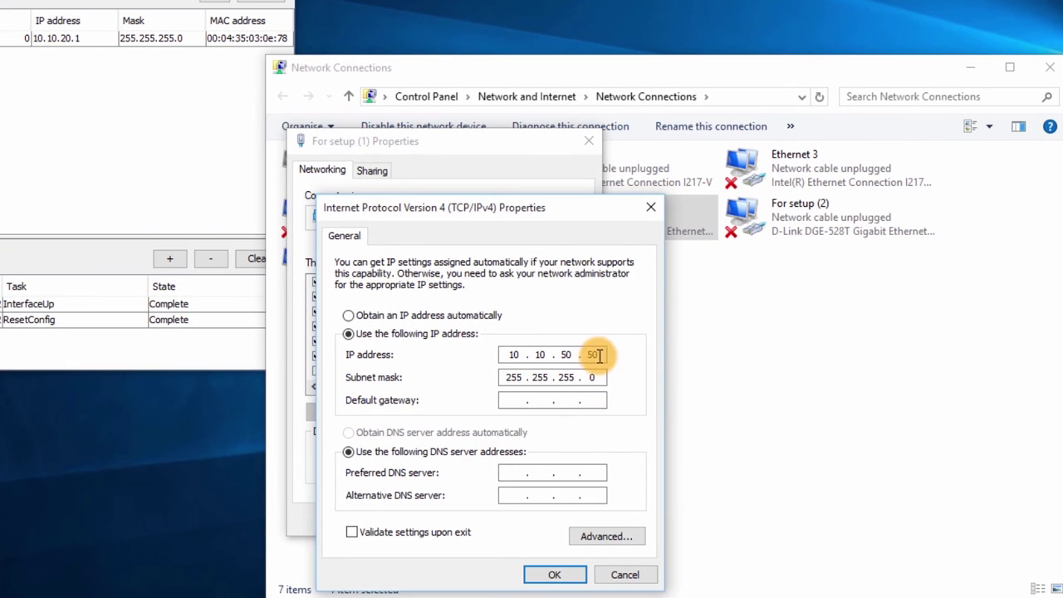
Apply the adapter's new 10.10.20.x IPv4 address and close the adapter properties
{"action": "left_click", "coordinate": [554, 575]}
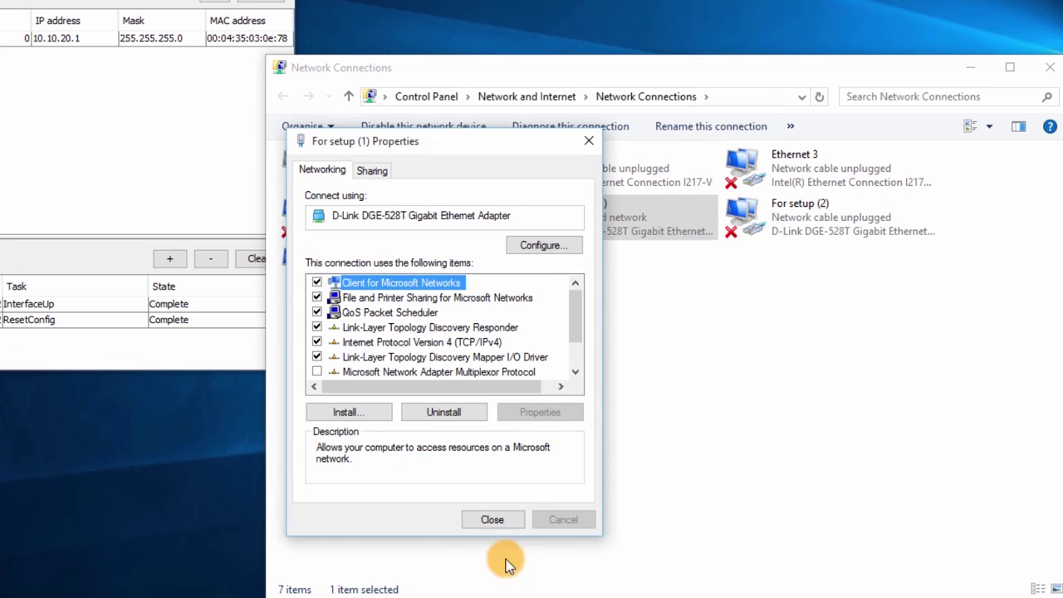
{"action": "left_click", "coordinate": [486, 520]}
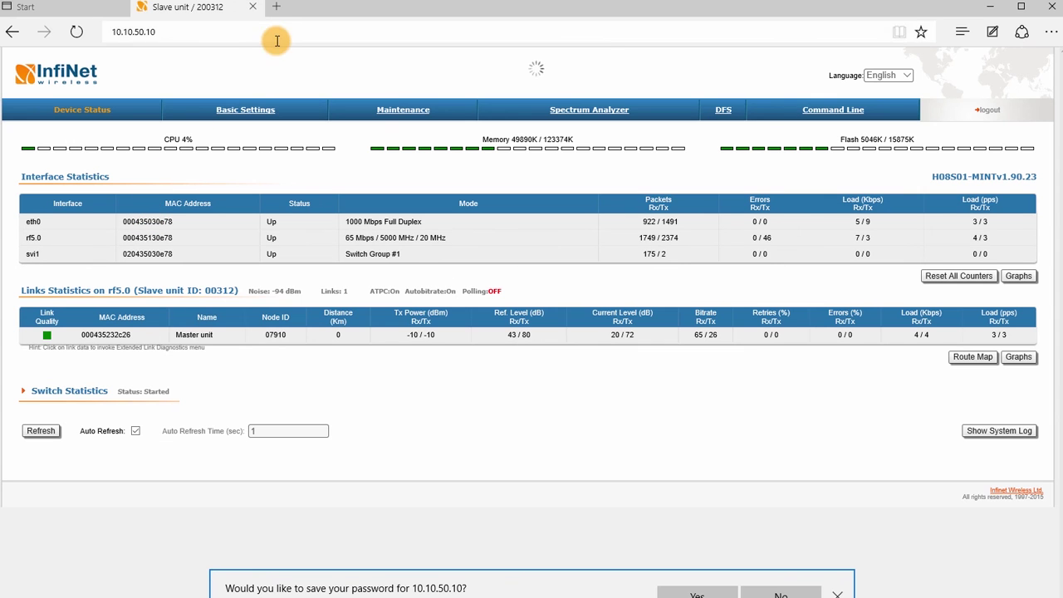
{"action": "left_click", "coordinate": [275, 34]}
Change the browser address to 10.10.20.1 and log into the reset unit with the user name and password
{"action": "left_click", "coordinate": [296, 33]}
{"action": "key", "text": "BackSpace"}
{"action": "key", "text": "BackSpace"}
{"action": "key", "text": "BackSpace"}
{"action": "key", "text": "BackSpace"}
{"action": "key", "text": "BackSpace"}
{"action": "key", "text": "BackSpace"}
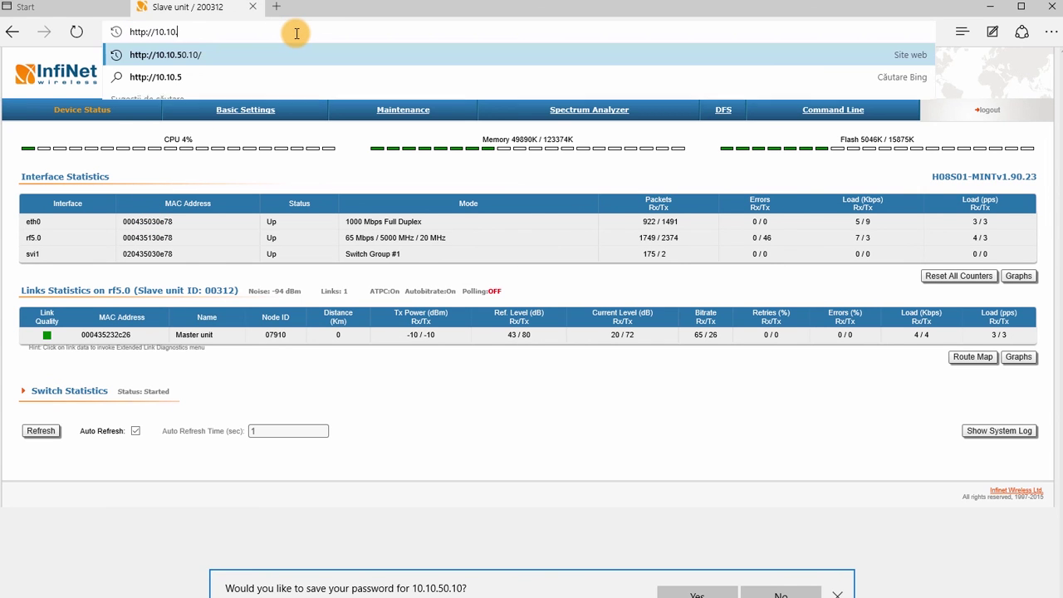
{"action": "type", "text": "20.1"}
{"action": "key", "text": "Return"}
{"action": "type", "text": "a"}
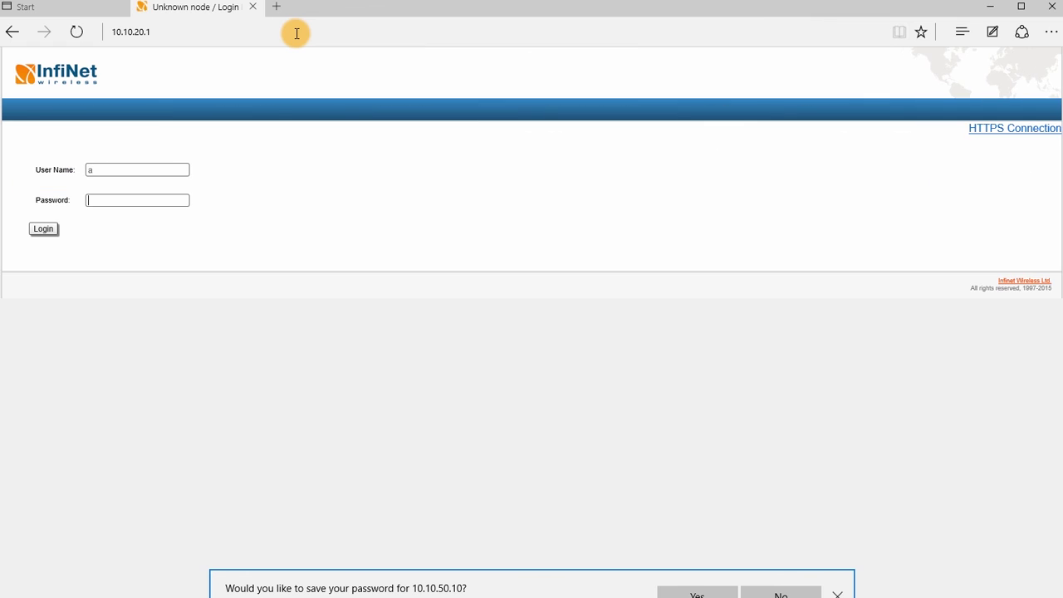
{"action": "key", "text": "Tab"}
{"action": "type", "text": "a"}
{"action": "key", "text": "Return"}
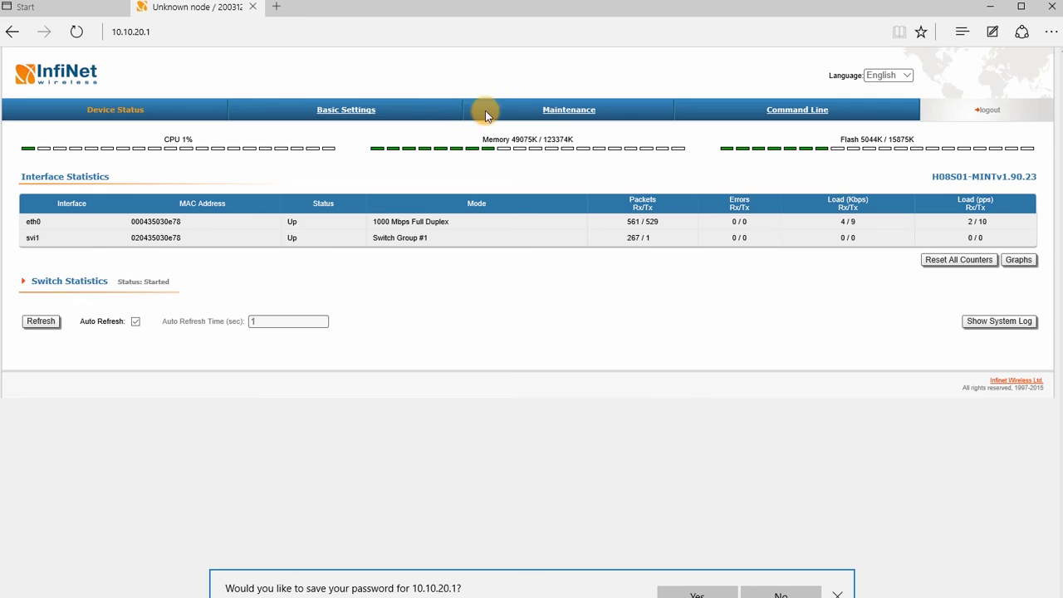
Restore factory settings from the Maintenance tab, confirm the reset, and log back in after the restart
{"action": "left_click", "coordinate": [555, 114]}
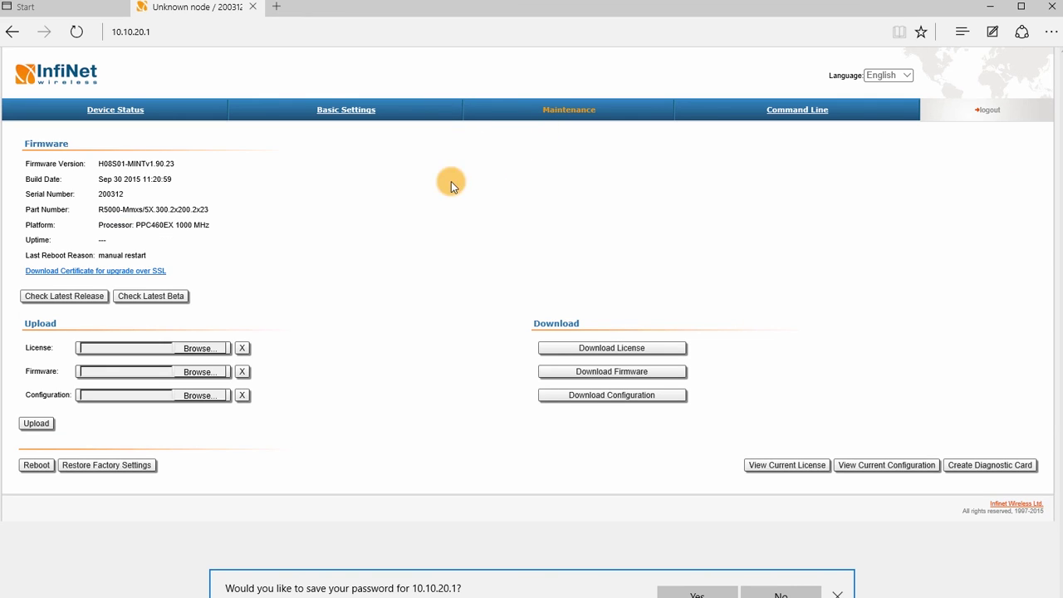
{"action": "left_click", "coordinate": [98, 469]}
{"action": "left_click", "coordinate": [453, 360]}
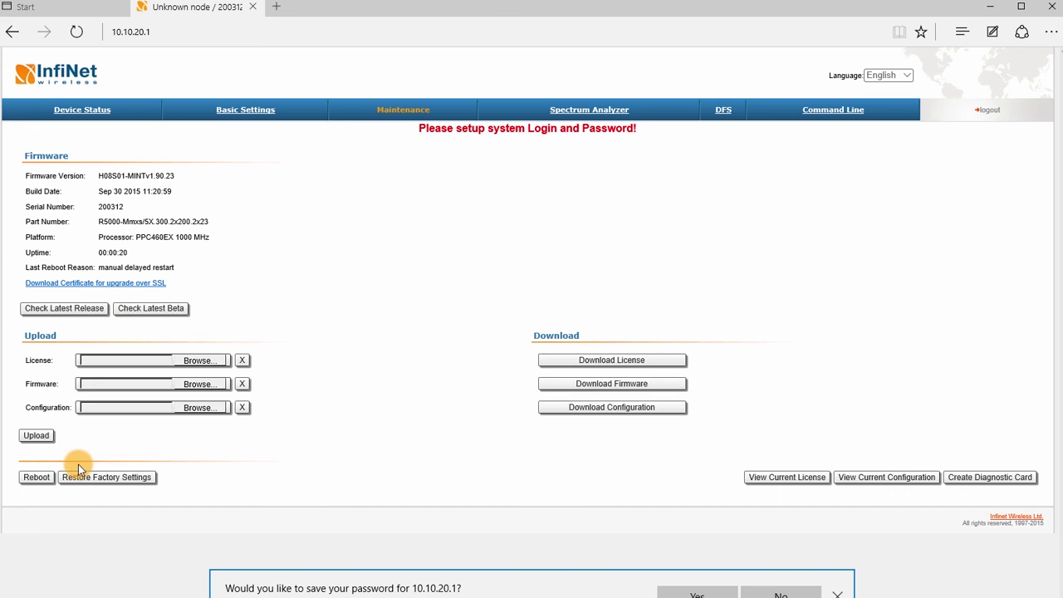
{"action": "left_click", "coordinate": [97, 479]}
{"action": "left_click", "coordinate": [474, 357]}
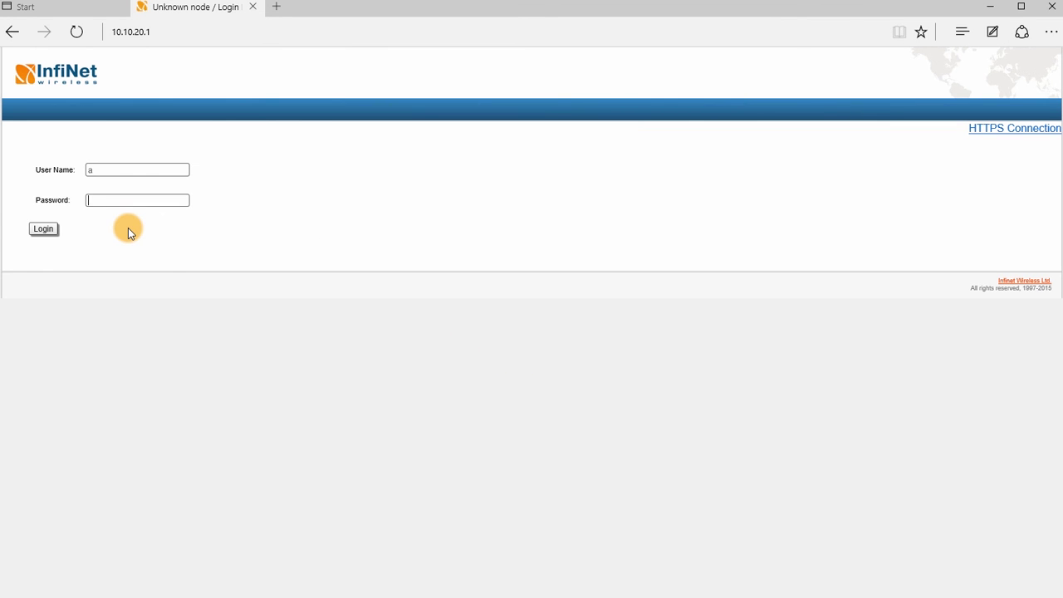
{"action": "type", "text": "a"}
{"action": "key", "text": "Return"}
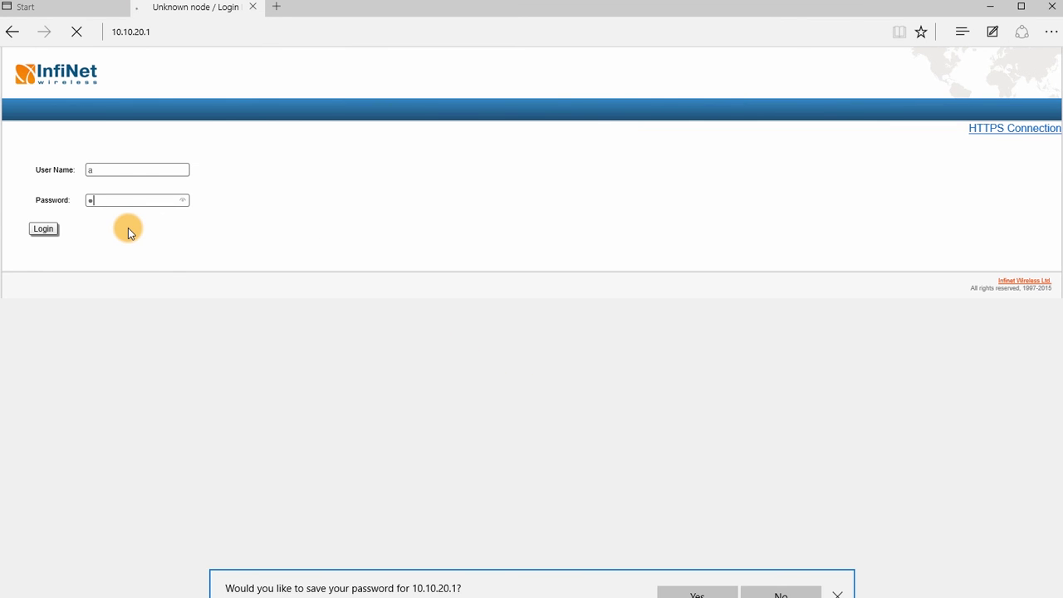